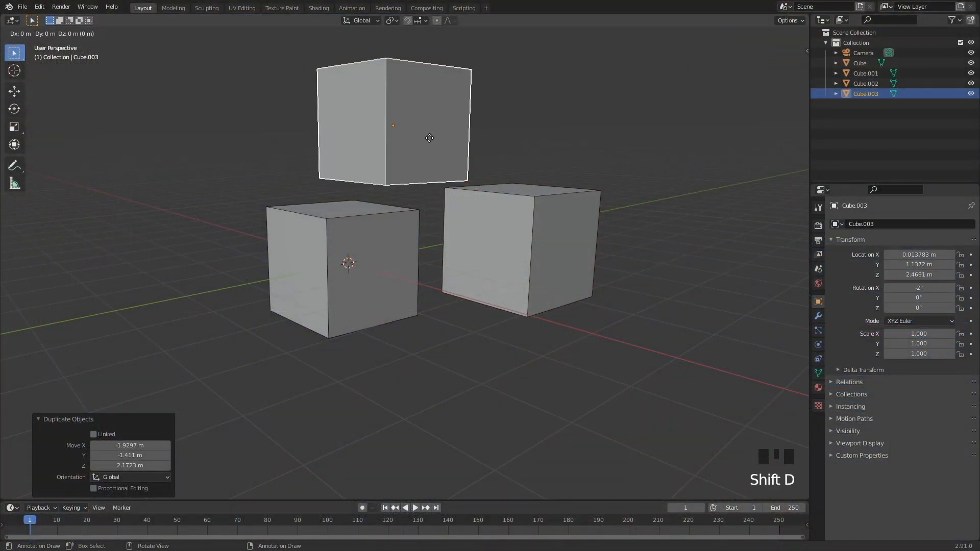
pyautogui.hotkey('shift', 'd')
# - Duplicate the top cube twice and place the copies in the scene
pyautogui.click(211, 307)
pyautogui.hotkey('shift', 'd')
pyautogui.click(490, 437)
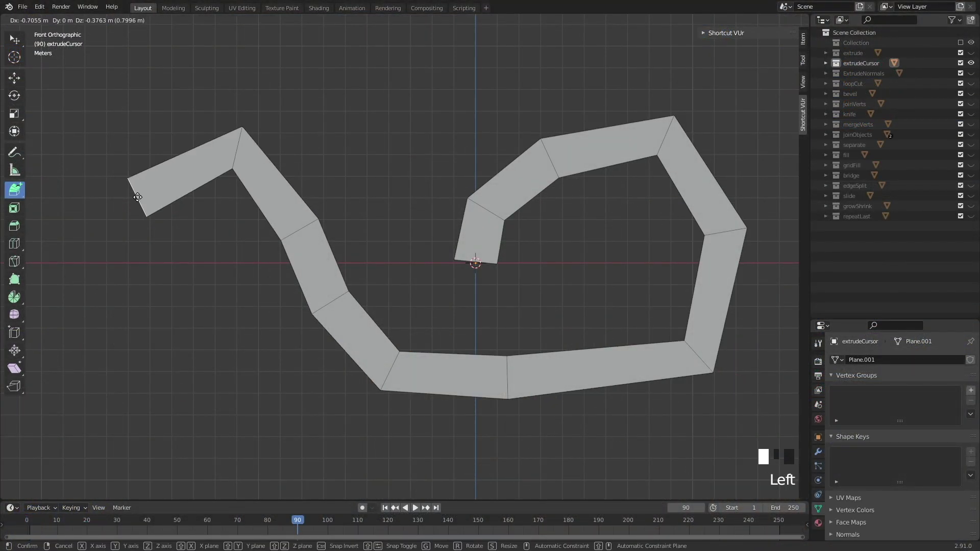
# - Extend the face strip segment by segment into a curl, then select the whole tube mesh
pyautogui.moveTo(137, 197); pyautogui.dragTo(175, 213)
pyautogui.click(165, 176)
pyautogui.click(196, 222)
pyautogui.click(291, 231)
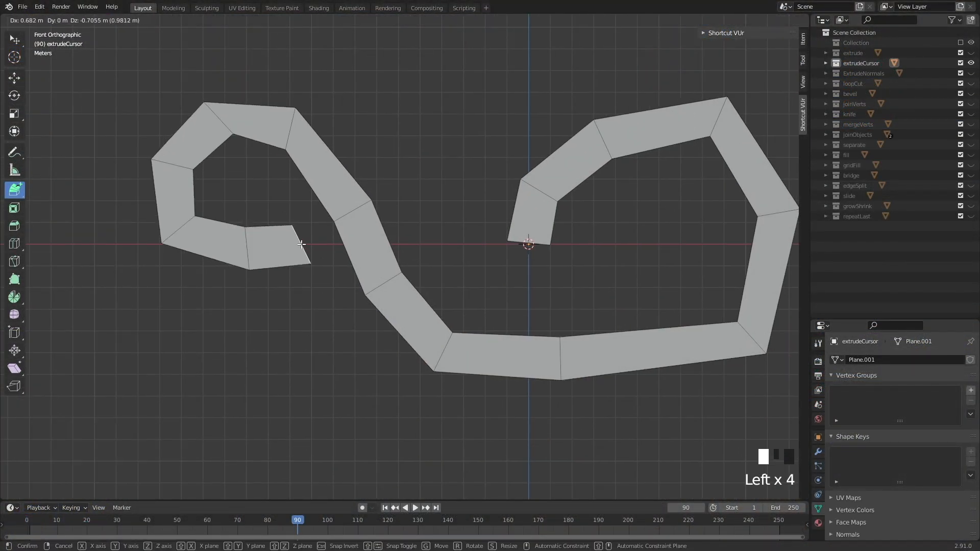
pyautogui.moveTo(291, 229)
pyautogui.mouseDown(button='middle')
pyautogui.moveTo(317, 259)
pyautogui.moveTo(383, 244)
pyautogui.mouseUp(button='middle')
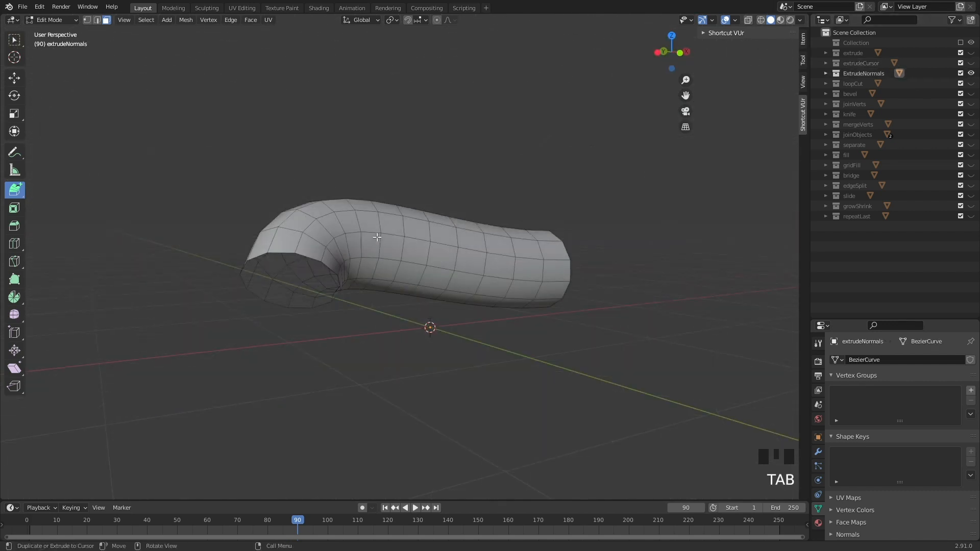
pyautogui.scroll(2, 397, 238)
pyautogui.press('a')
pyautogui.press('a')
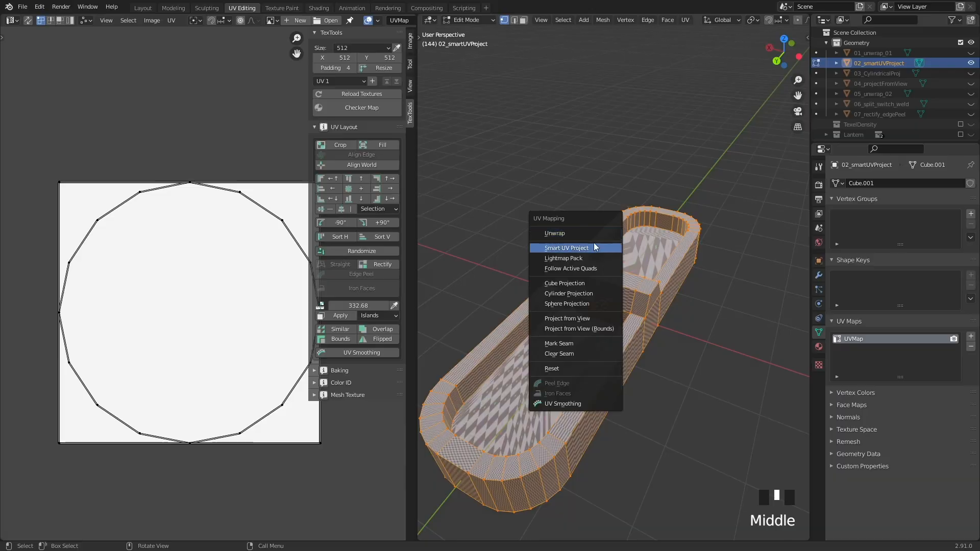
# - Unwrap the mesh with Smart UV Project and adjust its Angle Limit
pyautogui.click(594, 249)
pyautogui.click(596, 327)
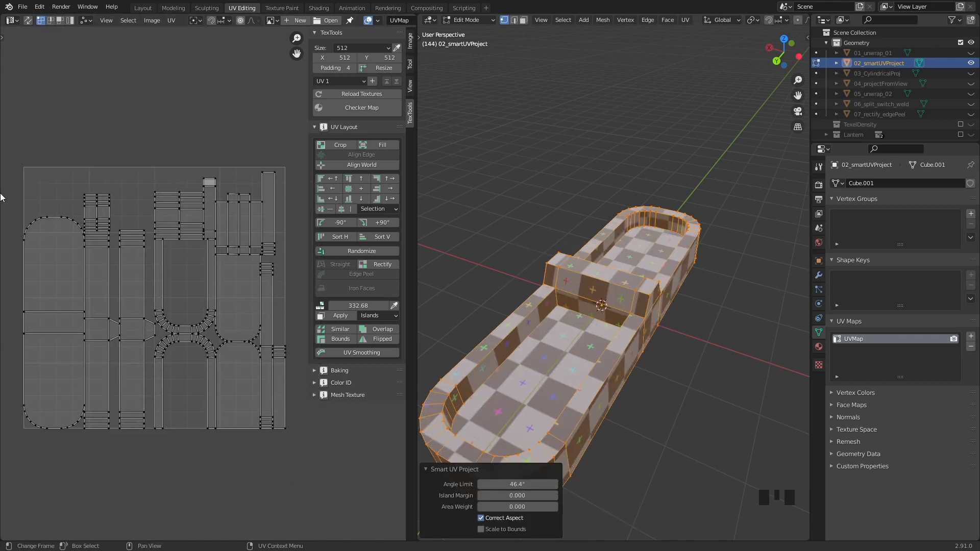
pyautogui.moveTo(520, 484); pyautogui.dragTo(490, 484)
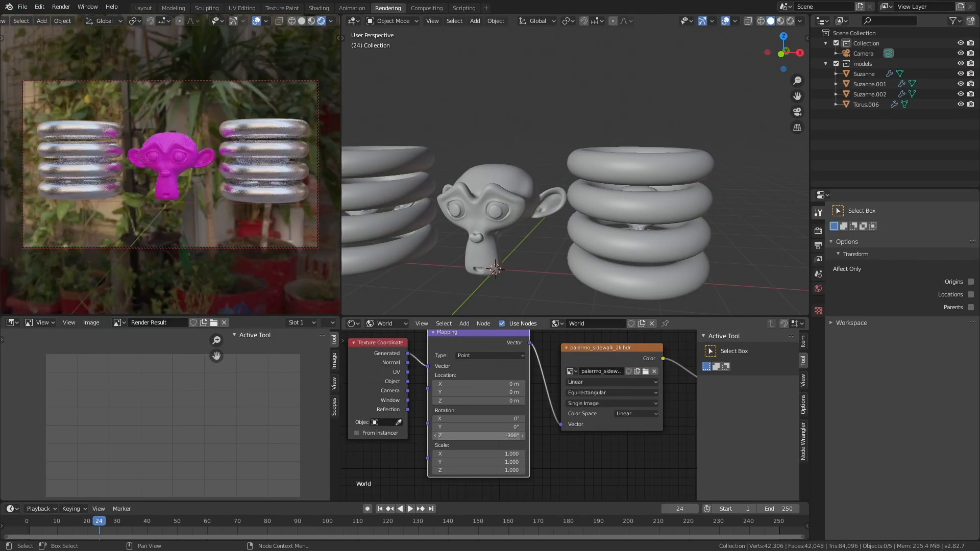
# - Rotate the world environment image via the Mapping node's Rotation fields
pyautogui.moveTo(574, 424); pyautogui.dragTo(501, 422, button='middle')
pyautogui.moveTo(484, 441); pyautogui.dragTo(480, 410)
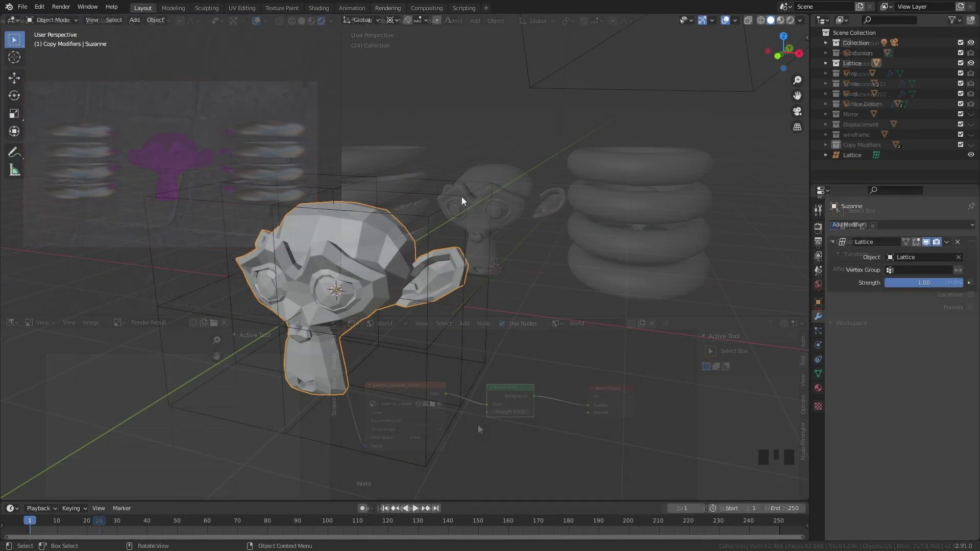
# - Warp the monkey head by grabbing and moving selected lattice points
pyautogui.press('g')
pyautogui.click(448, 184)
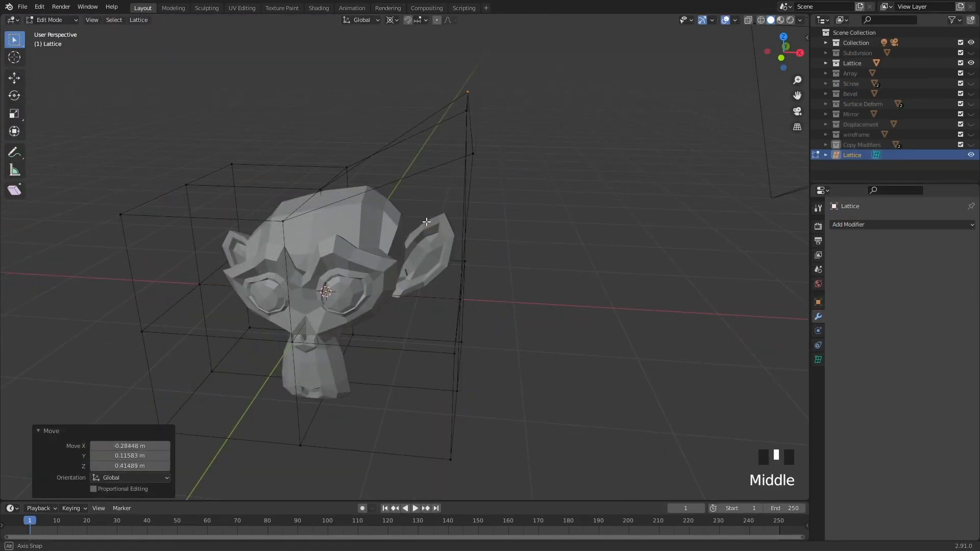
pyautogui.moveTo(427, 222); pyautogui.dragTo(459, 290, button='middle')
pyautogui.click(459, 291)
pyautogui.press('g')
pyautogui.moveTo(516, 309); pyautogui.dragTo(470, 276, button='middle')
pyautogui.press('g')
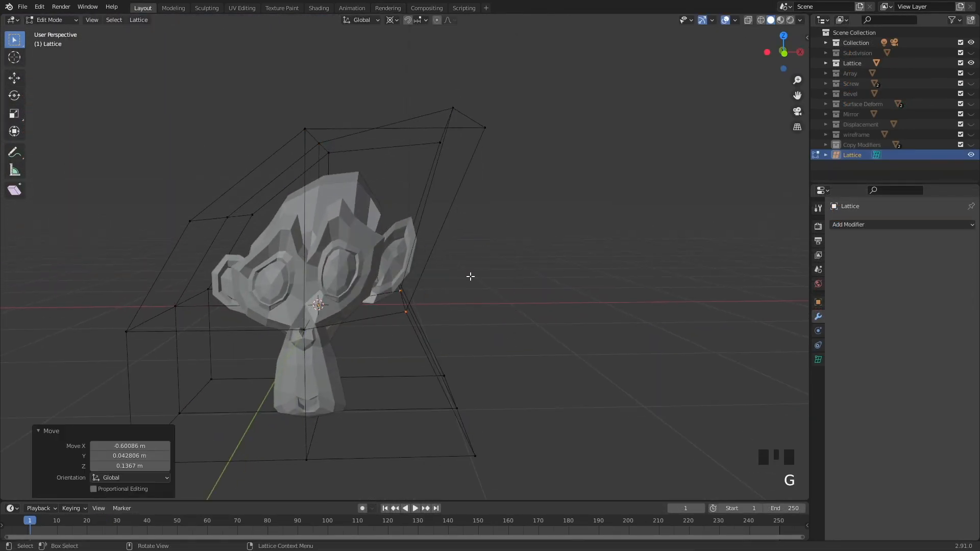
pyautogui.click(479, 264)
pyautogui.hotkey('shift', 'a')
pyautogui.click(453, 324)
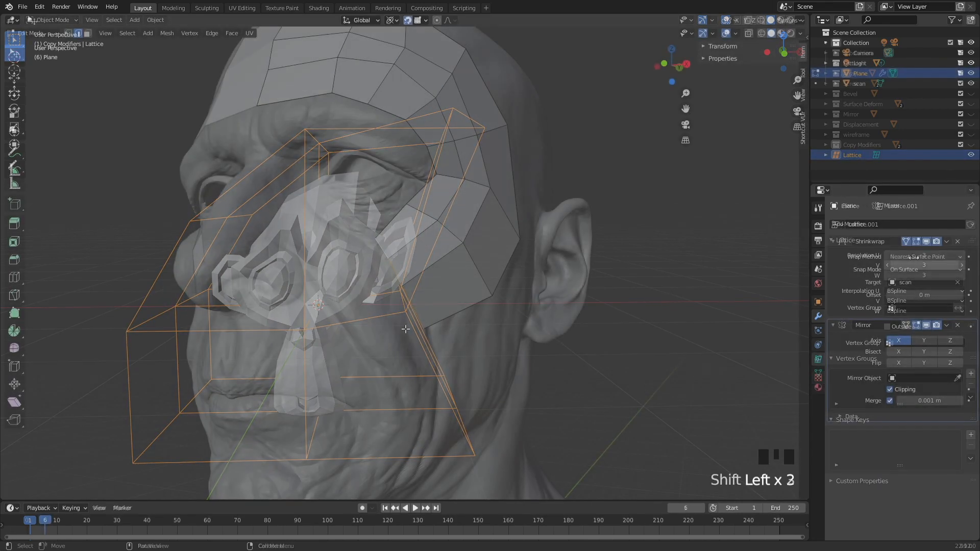
# - Extrude new retopology faces along the scanned head's jaw toward the mouth
pyautogui.keyDown('shift'); pyautogui.moveTo(405, 330); pyautogui.dragTo(444, 456, button='middle'); pyautogui.keyUp('shift')
pyautogui.press('r')
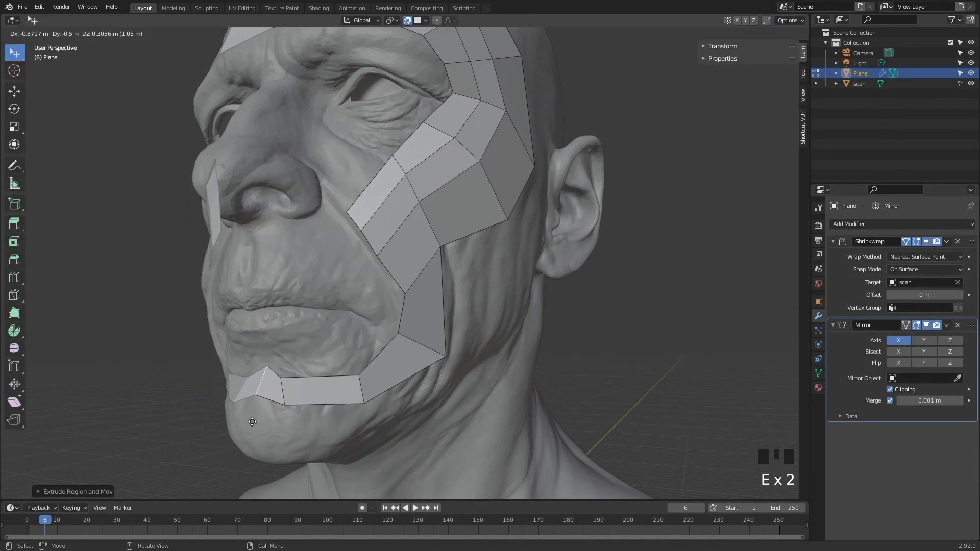
pyautogui.click(252, 422)
pyautogui.moveTo(322, 399); pyautogui.dragTo(329, 383)
pyautogui.moveTo(330, 430)
pyautogui.keyDown('shift'); pyautogui.mouseDown(button='middle')
pyautogui.moveTo(330, 321)
pyautogui.moveTo(310, 412)
pyautogui.mouseUp(button='middle'); pyautogui.keyUp('shift')
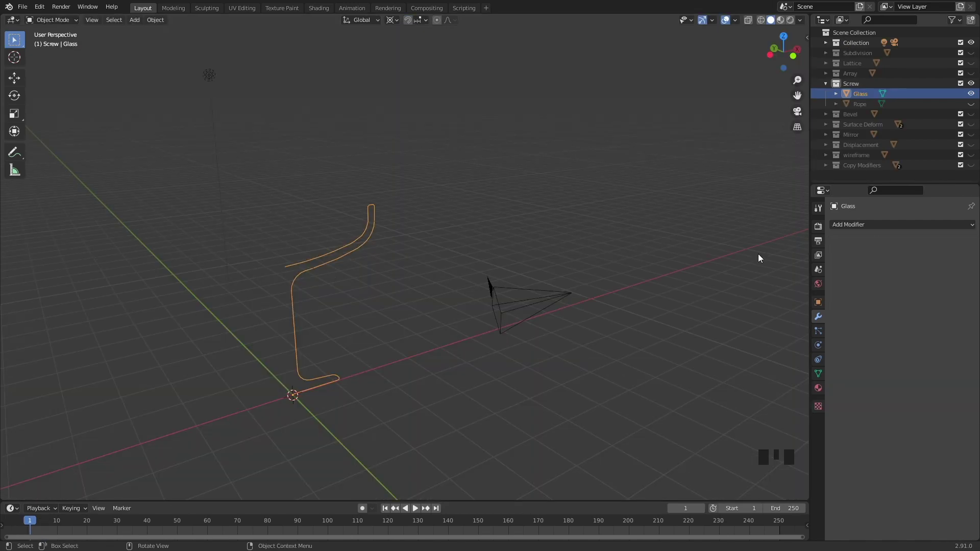
# - Add a Screw modifier to revolve the glass profile into a goblet and lower its angle
pyautogui.click(858, 225)
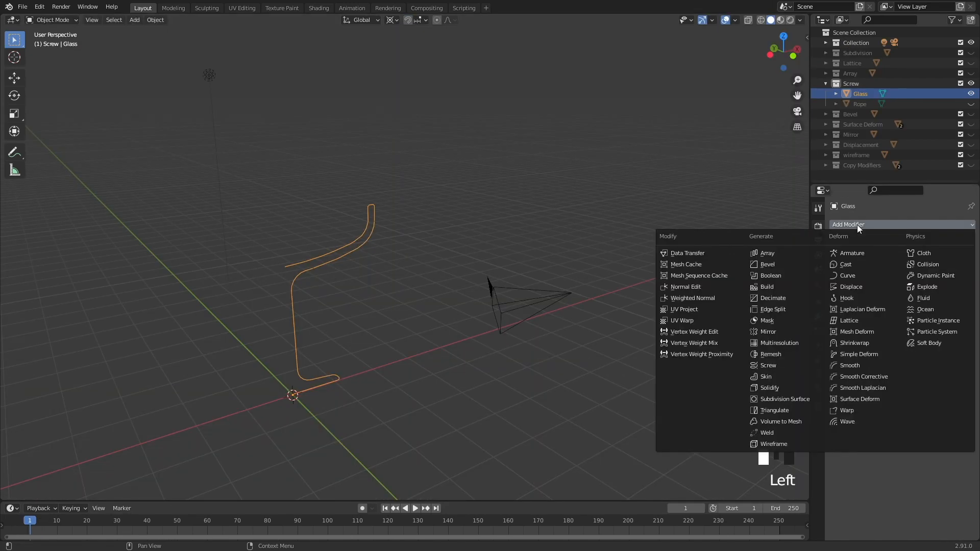
pyautogui.click(764, 365)
pyautogui.keyDown('shift'); pyautogui.moveTo(496, 306); pyautogui.dragTo(526, 300, button='middle'); pyautogui.keyUp('shift')
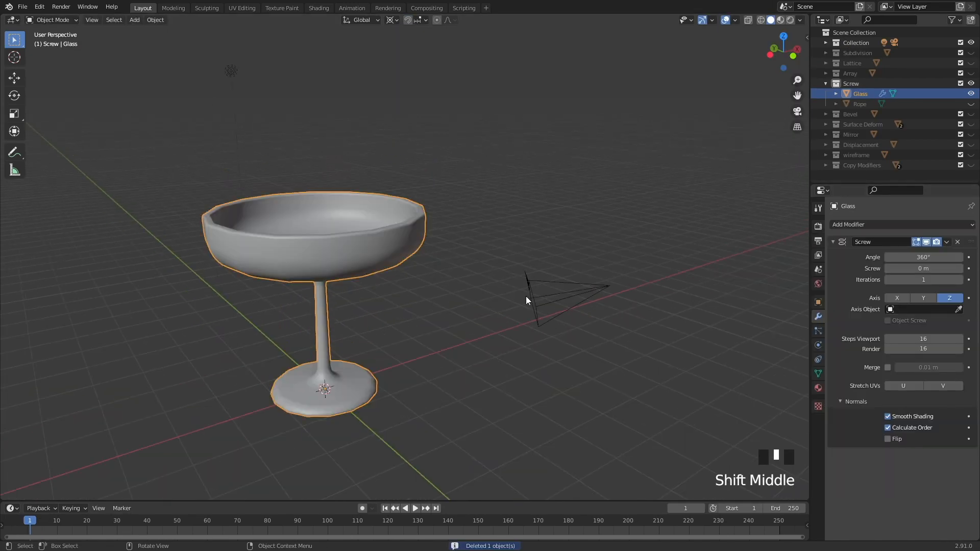
pyautogui.keyDown('shift'); pyautogui.moveTo(429, 253); pyautogui.dragTo(468, 322, button='middle'); pyautogui.keyUp('shift')
pyautogui.moveTo(924, 257); pyautogui.dragTo(912, 258)
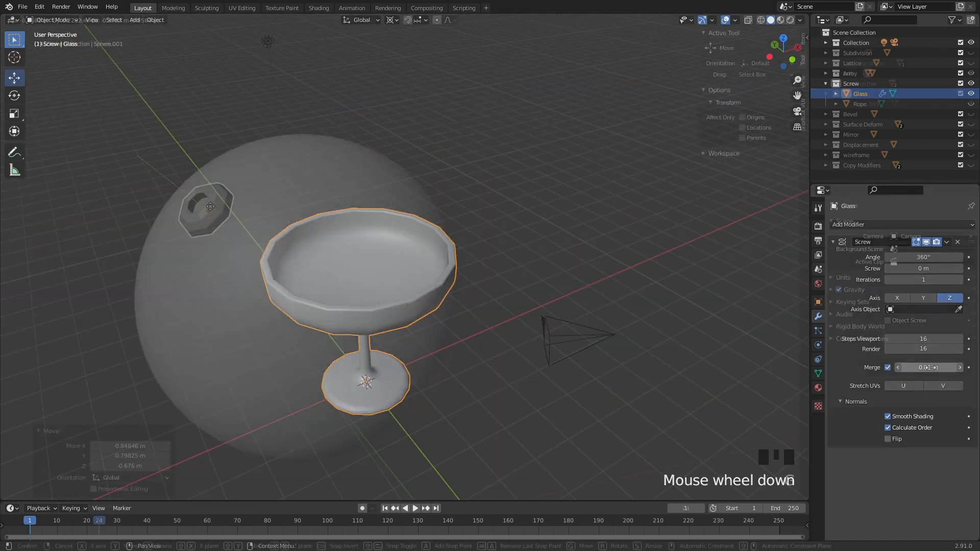
# - Duplicate the bolt on the sphere, view the gears, then show the head's displacement texture settings
pyautogui.hotkey('shift', 'd')
pyautogui.keyDown('shift'); pyautogui.moveTo(267, 323); pyautogui.dragTo(311, 302, button='middle'); pyautogui.keyUp('shift')
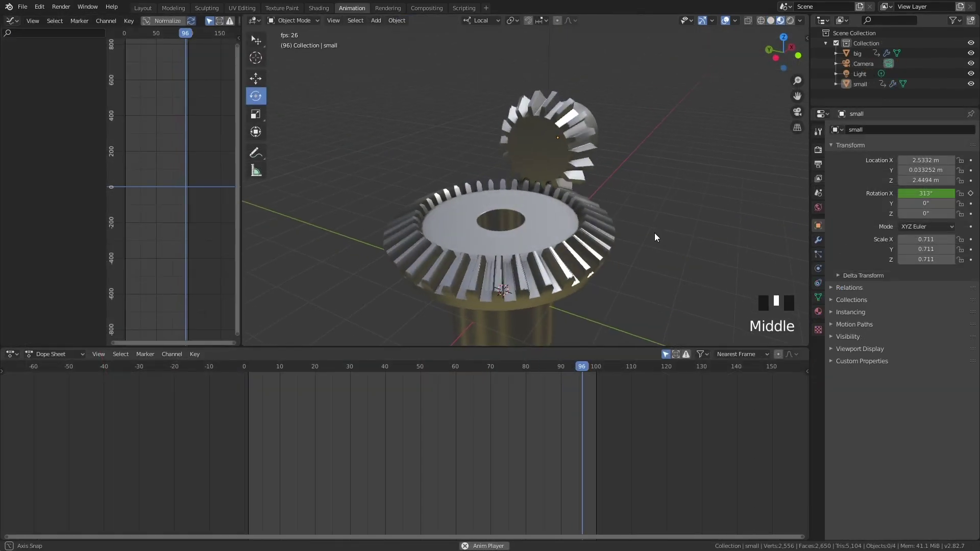
pyautogui.moveTo(655, 233)
pyautogui.mouseDown(button='middle')
pyautogui.moveTo(614, 227)
pyautogui.moveTo(604, 192)
pyautogui.mouseUp(button='middle')
pyautogui.scroll(2, 612, 204)
pyautogui.scroll(-1, 621, 147)
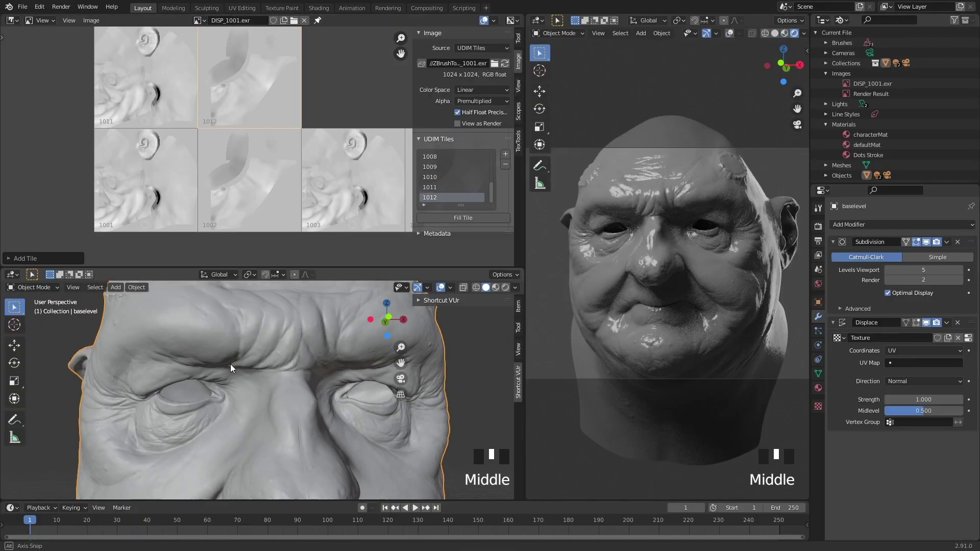
pyautogui.keyDown('shift'); pyautogui.moveTo(231, 369); pyautogui.dragTo(360, 368, button='middle'); pyautogui.keyUp('shift')
pyautogui.click(969, 337)
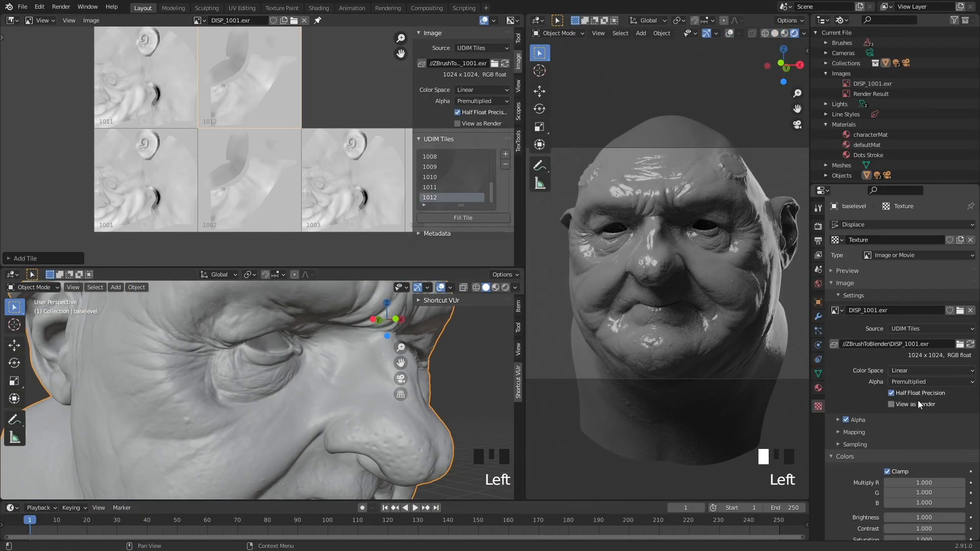
pyautogui.scroll(-2, 917, 401)
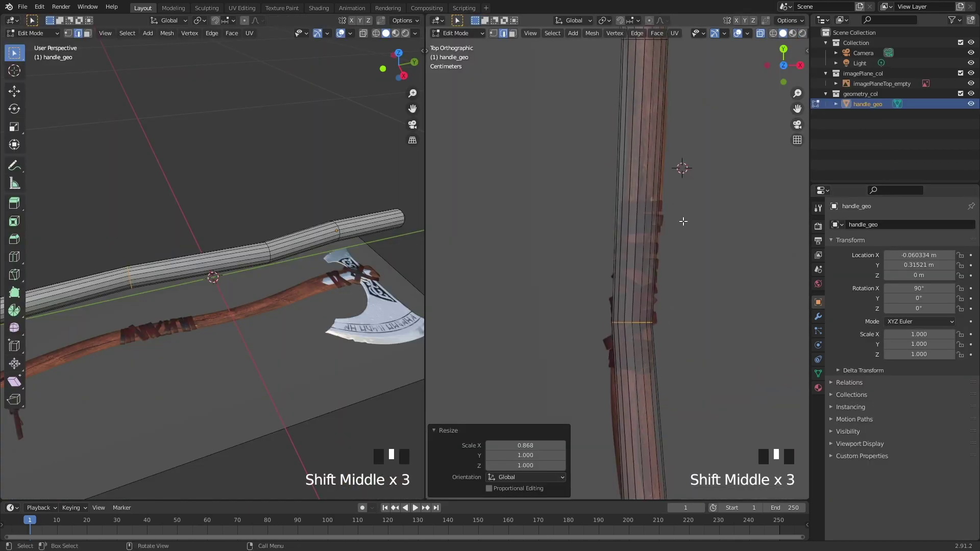
# - Rotate the cylinder faces and stretch them outward along the X axis
pyautogui.keyDown('shift'); pyautogui.moveTo(684, 163); pyautogui.dragTo(685, 271, button='middle'); pyautogui.keyUp('shift')
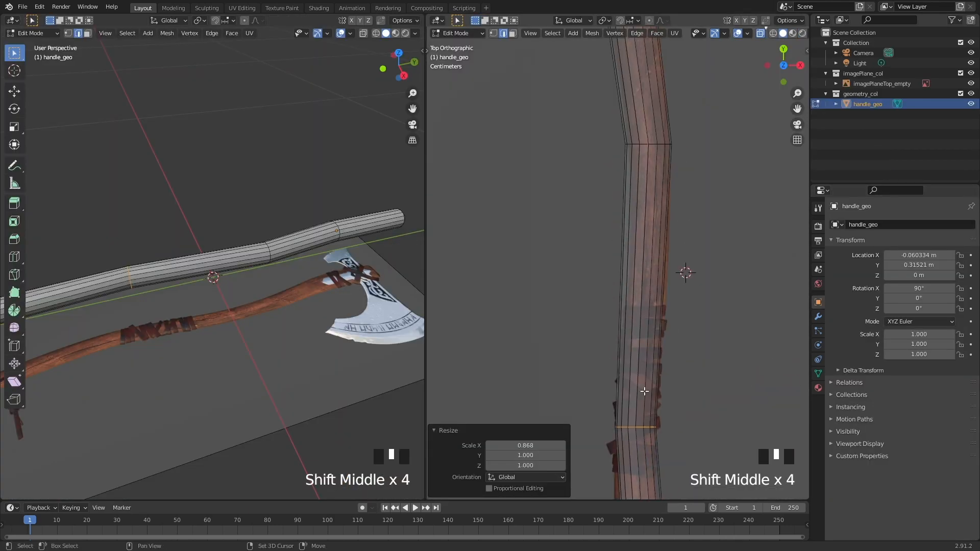
pyautogui.press('1')
pyautogui.keyDown('shift'); pyautogui.moveTo(647, 374); pyautogui.dragTo(727, 369, button='middle'); pyautogui.keyUp('shift')
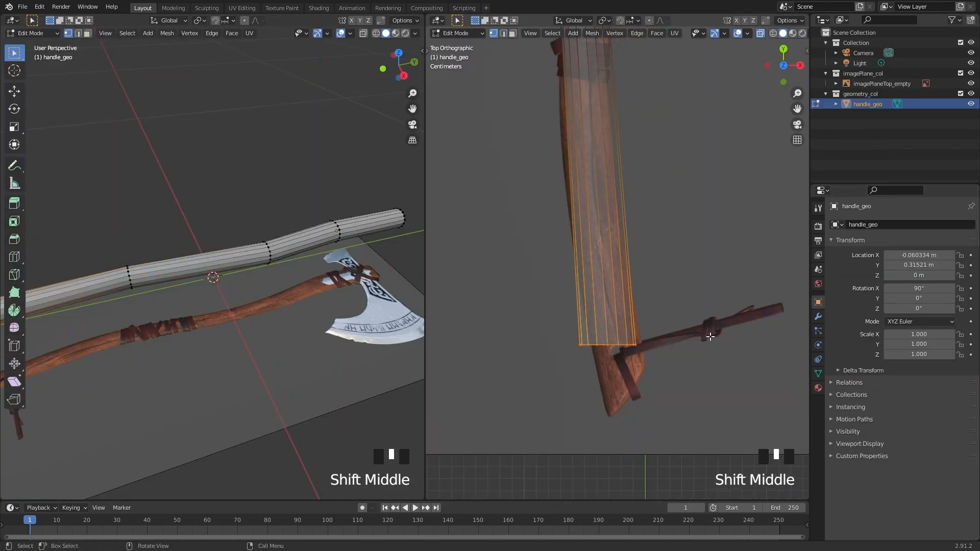
pyautogui.click(683, 239)
pyautogui.press('g')
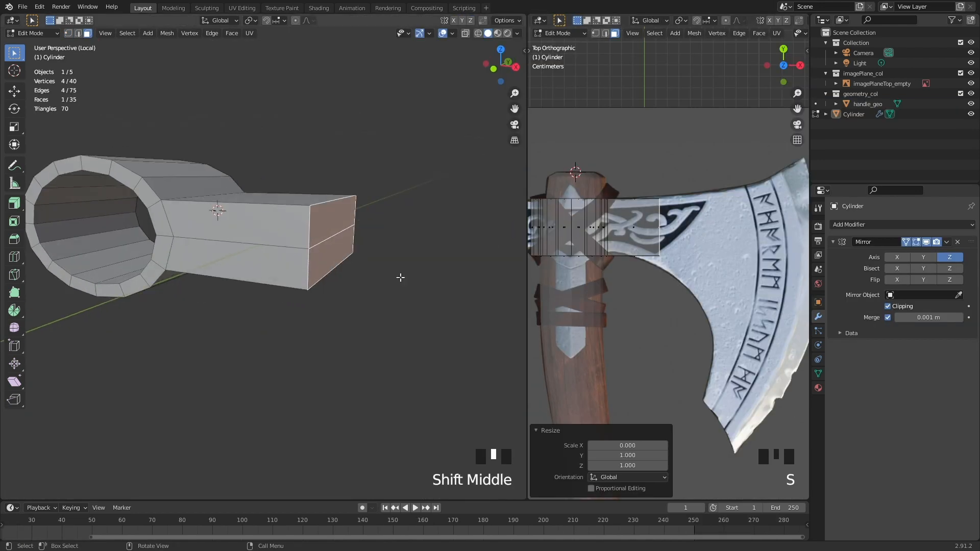
pyautogui.keyDown('shift'); pyautogui.moveTo(689, 281); pyautogui.dragTo(660, 269, button='middle'); pyautogui.keyUp('shift')
pyautogui.press('g')
pyautogui.press('x')
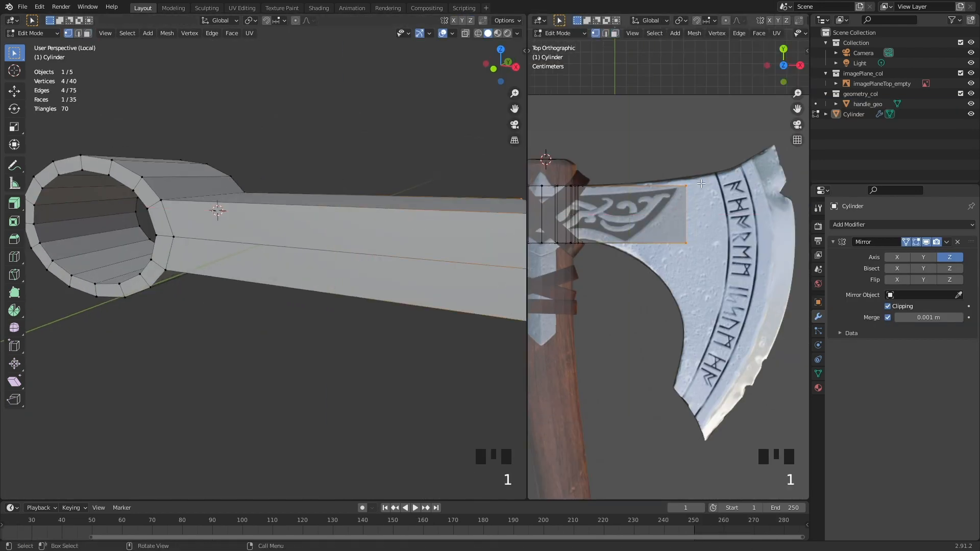
# - Move the blade corner vertices along Y to flare the end into a tapered blade
pyautogui.press('1')
pyautogui.click(685, 243)
pyautogui.keyDown('shift'); pyautogui.moveTo(260, 229); pyautogui.dragTo(229, 192, button='middle'); pyautogui.keyUp('shift')
pyautogui.press('g')
pyautogui.press('y')
pyautogui.click(675, 346)
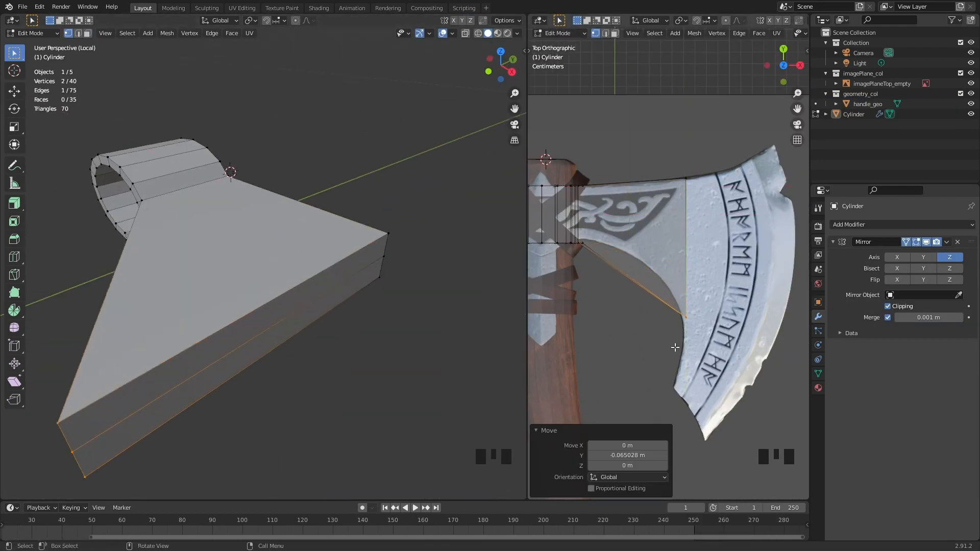
pyautogui.moveTo(345, 321); pyautogui.dragTo(295, 317, button='middle')
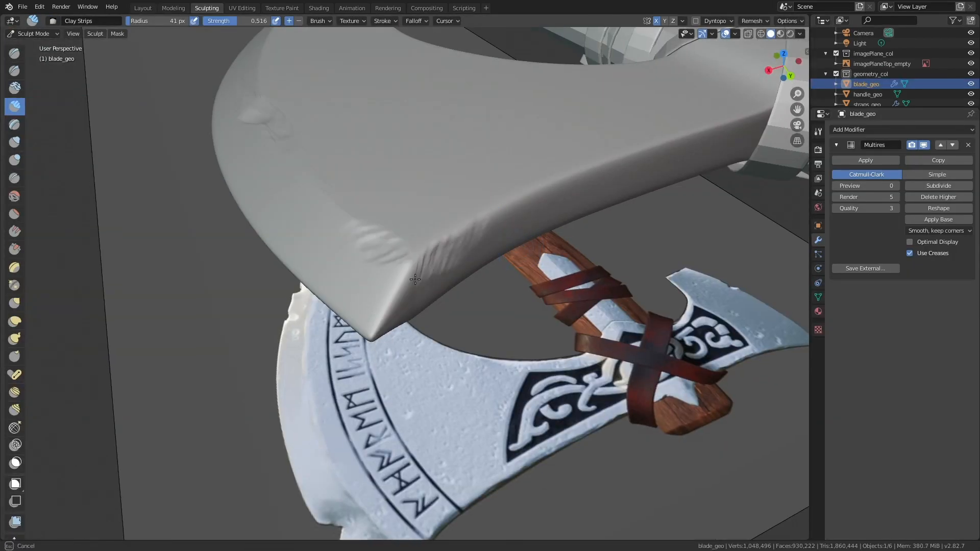
# - Orbit around the sculpted blade and isolate it in Local View
pyautogui.moveTo(377, 284); pyautogui.dragTo(545, 230, button='middle')
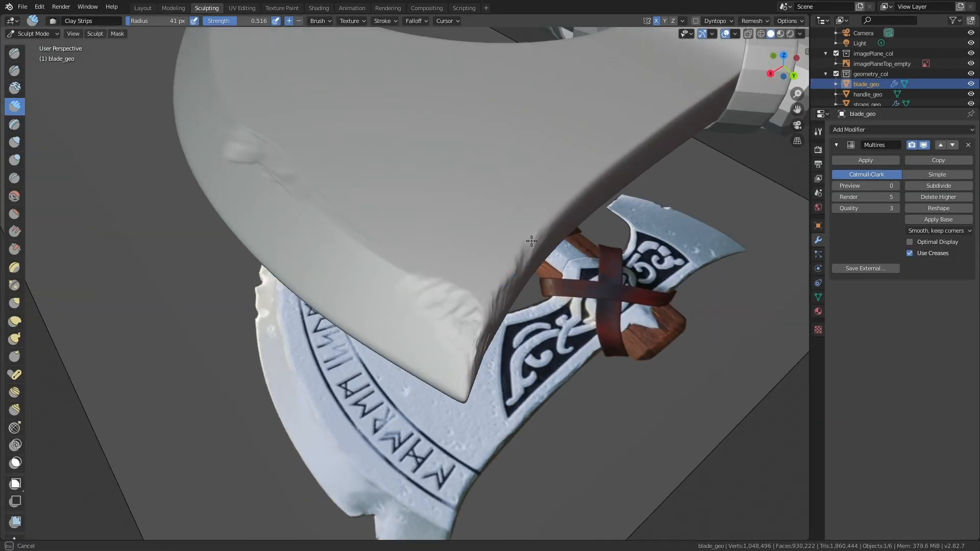
pyautogui.moveTo(534, 189); pyautogui.dragTo(569, 136, button='middle')
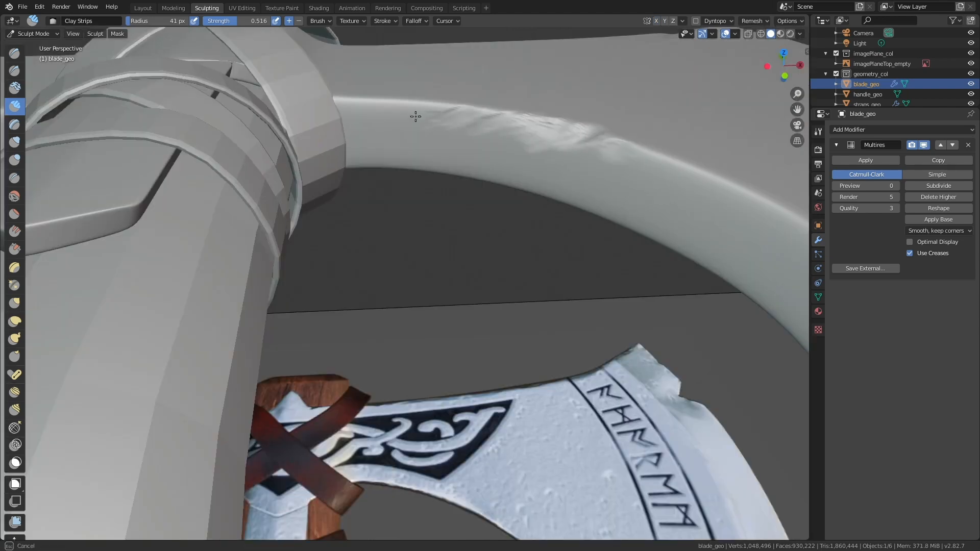
pyautogui.press('KP_Divide')
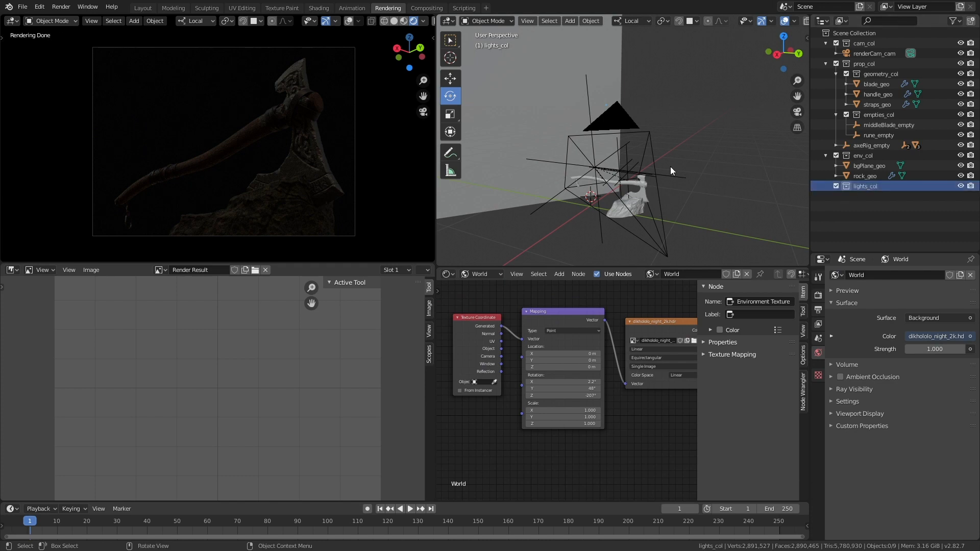
# - Add a point light and move it near the rock, framing the view on it
pyautogui.hotkey('shift', 'a')
pyautogui.click(765, 166)
pyautogui.press('g')
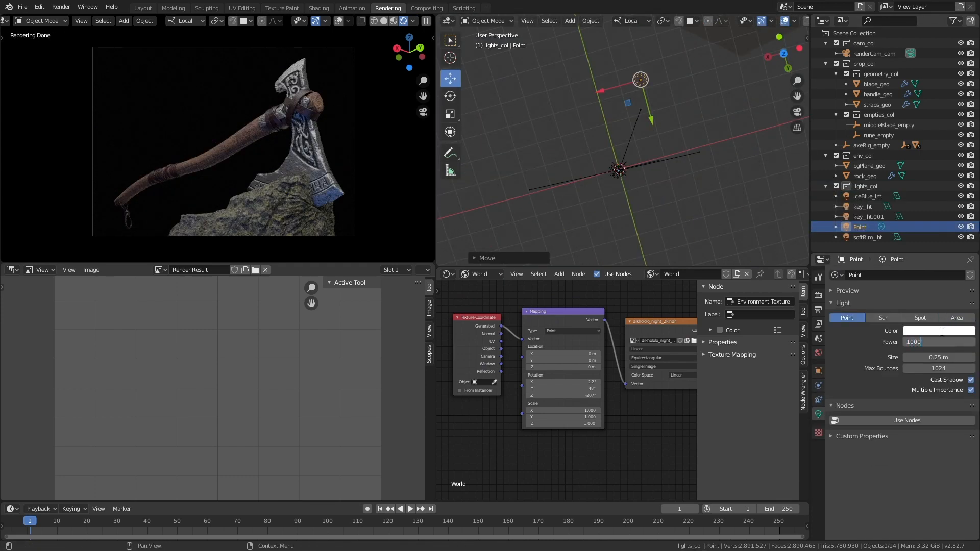
pyautogui.moveTo(721, 136); pyautogui.dragTo(633, 145, button='middle')
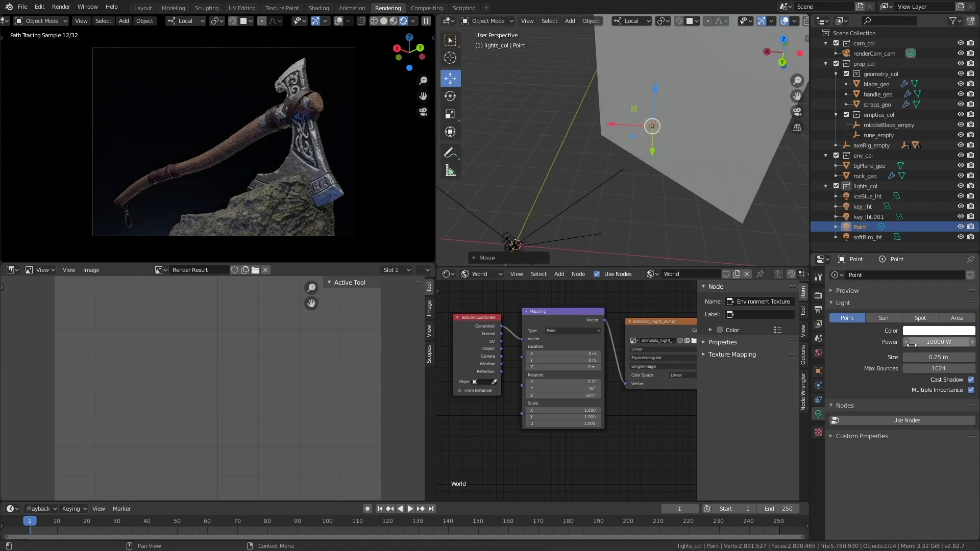
pyautogui.press('KP_Decimal')
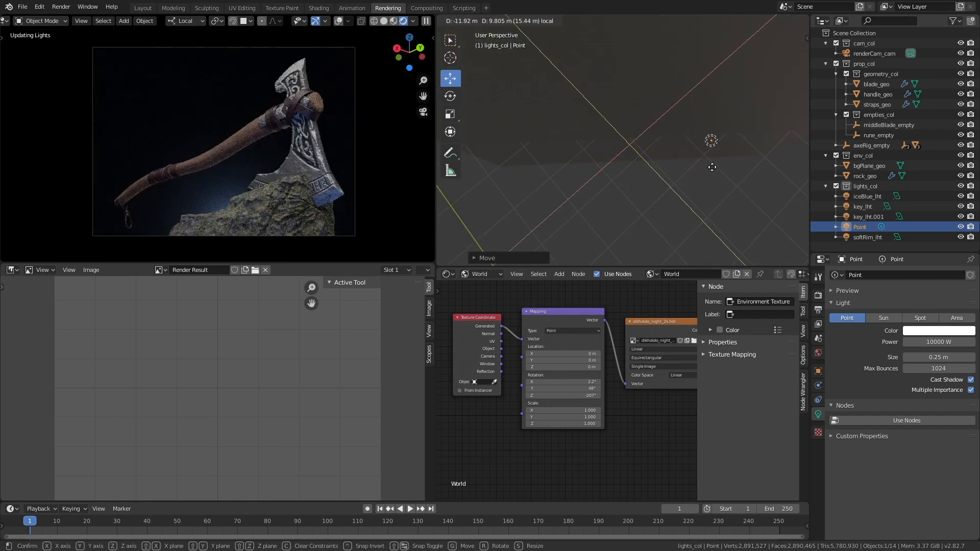
pyautogui.click(613, 241)
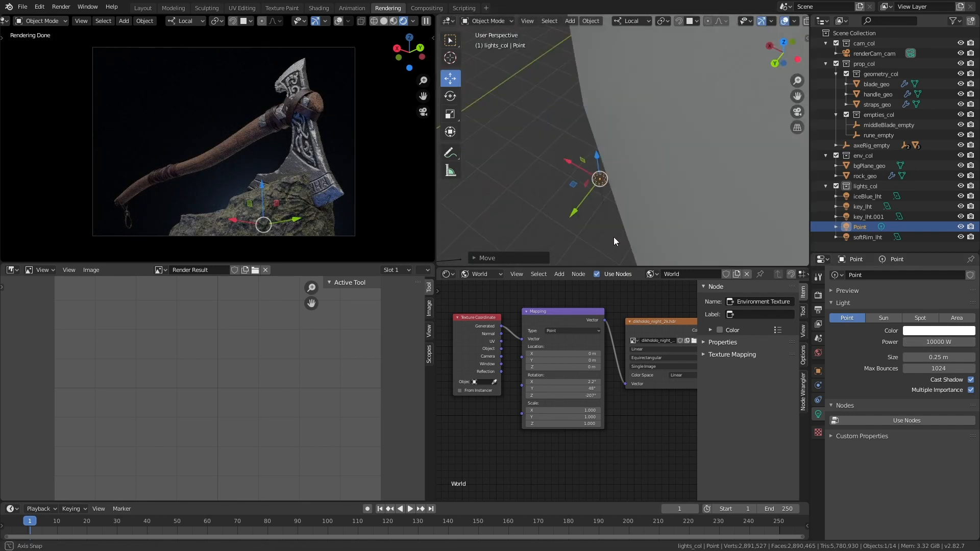
# - Position the light low beside the rock with plane-constrained moves, then select the background plane
pyautogui.press('g')
pyautogui.hotkey('shift', 'z')
pyautogui.press('g')
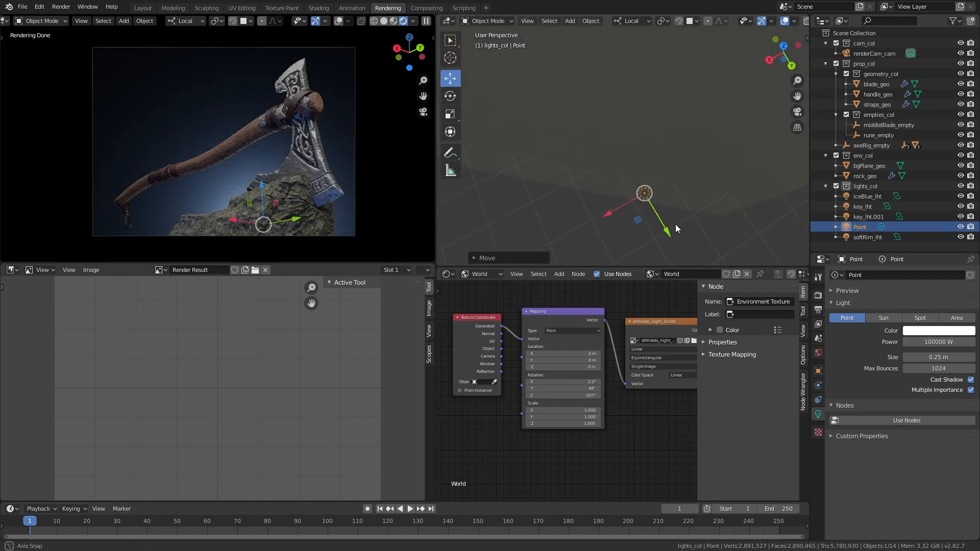
pyautogui.press('Return')
pyautogui.click(625, 220)
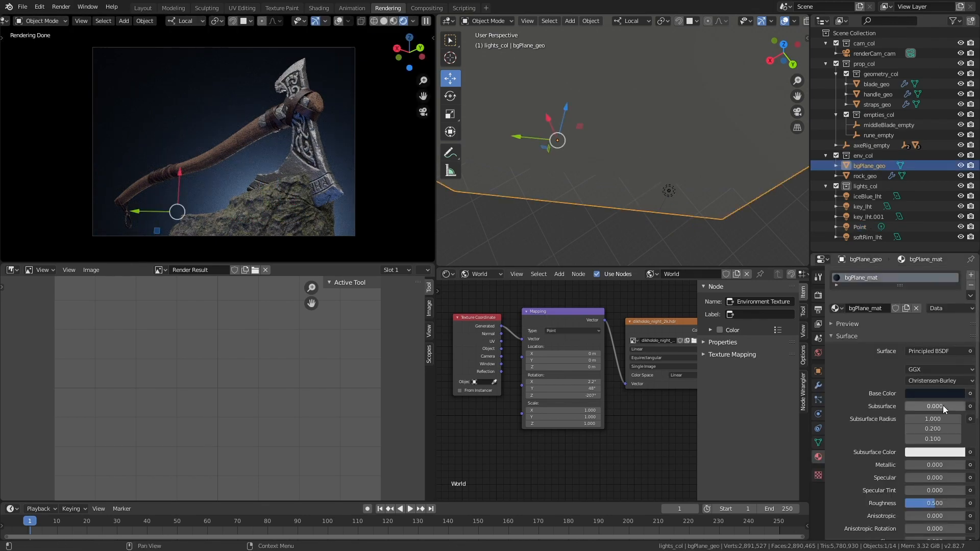